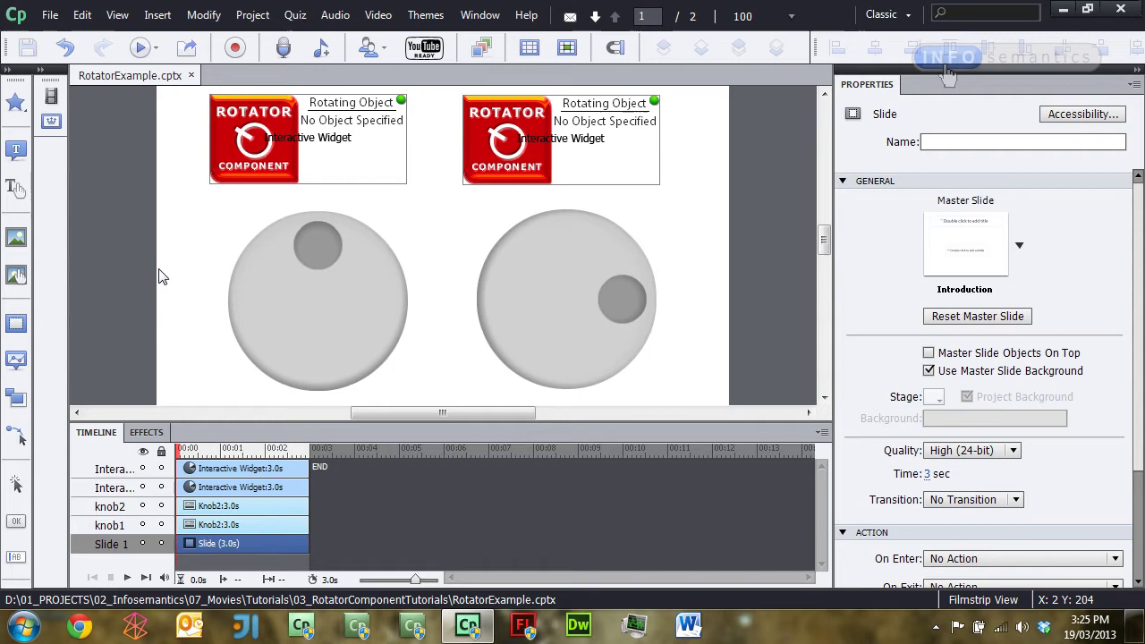
Select the left Rotator widget after clicking the two knob images and the slide
left_click(330, 296)
left_click(630, 288)
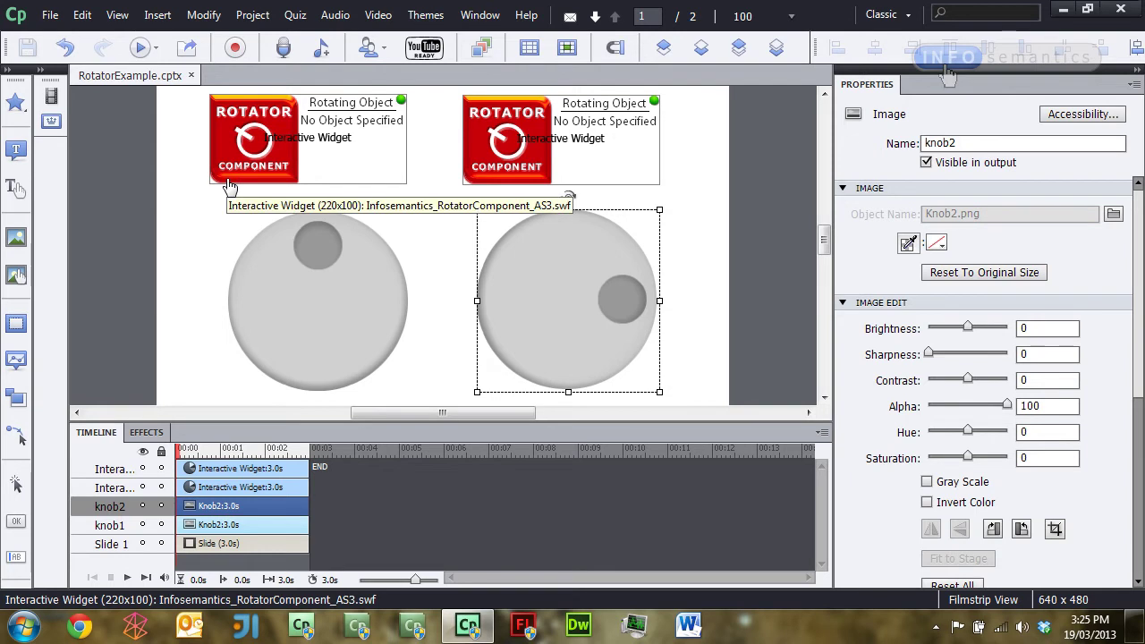
left_click(179, 232)
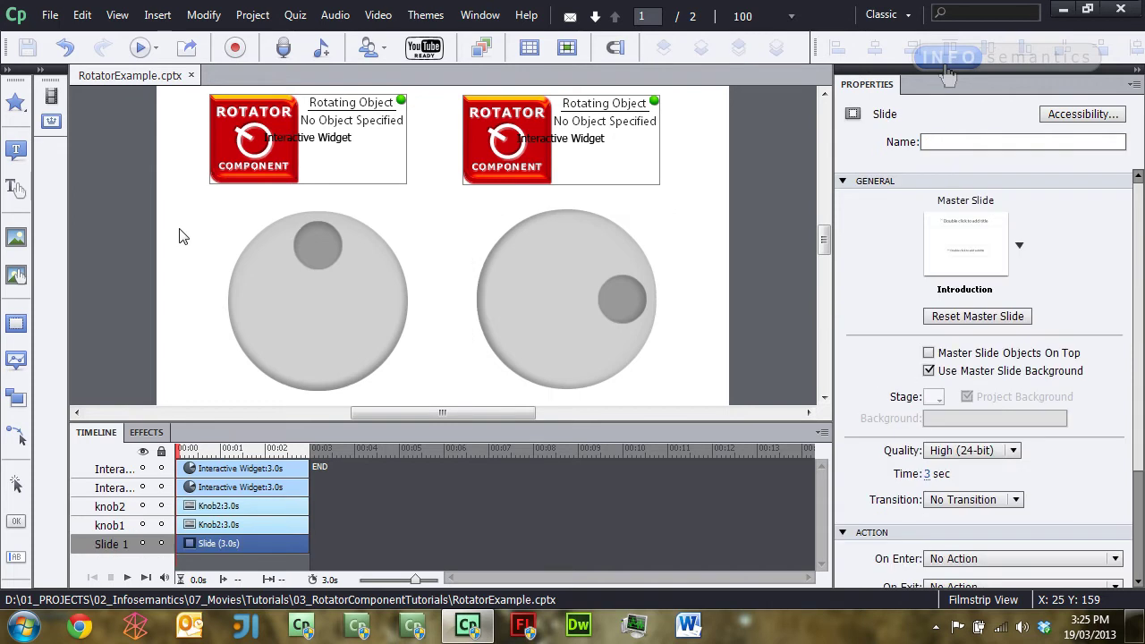
left_click(320, 132)
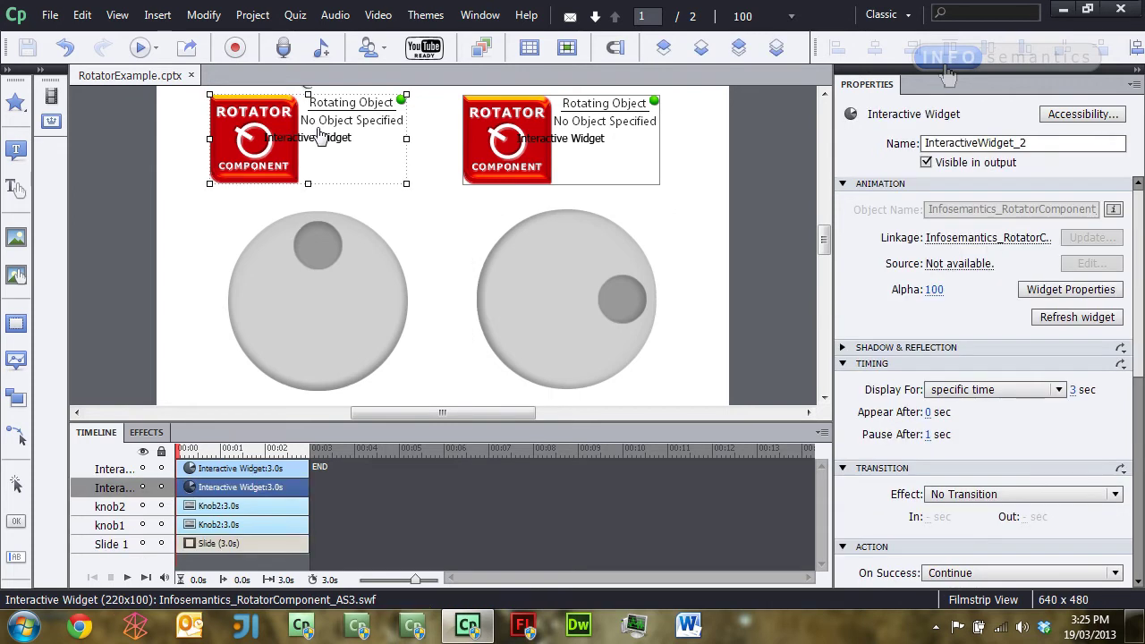
Set knob1 as the left Rotator widget's rotating object
double_click(319, 132)
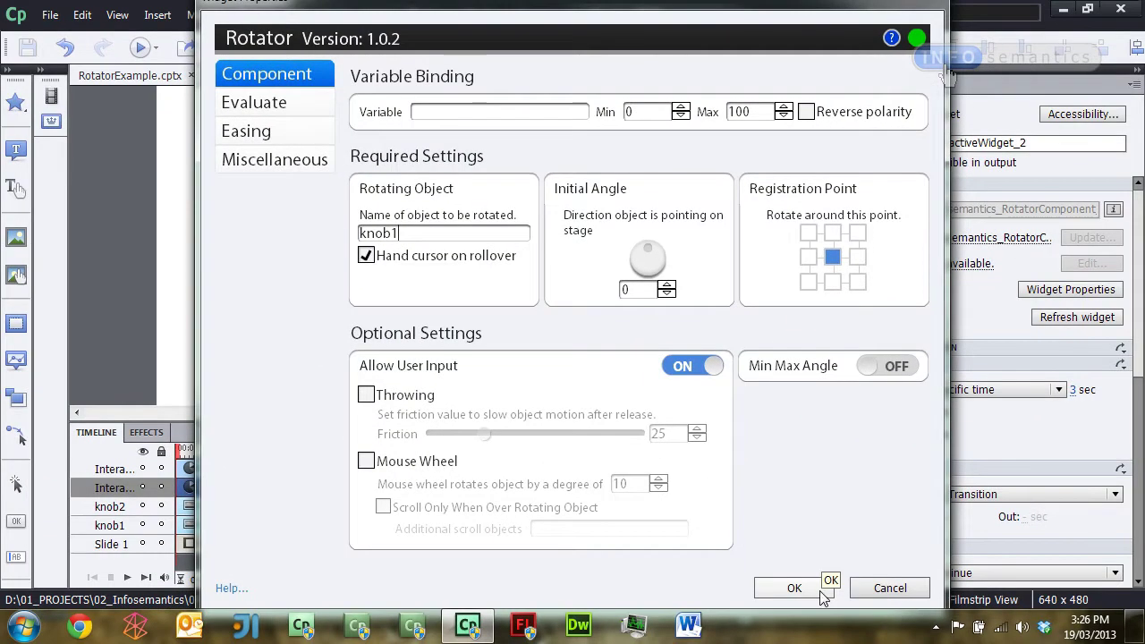
left_click(794, 587)
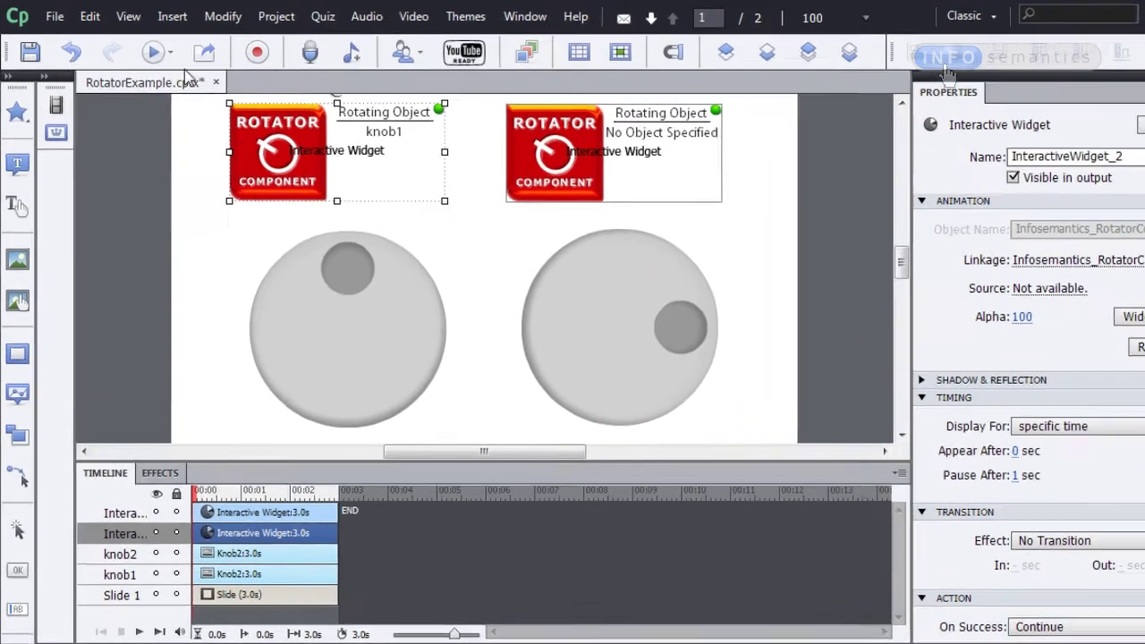
left_click(155, 48)
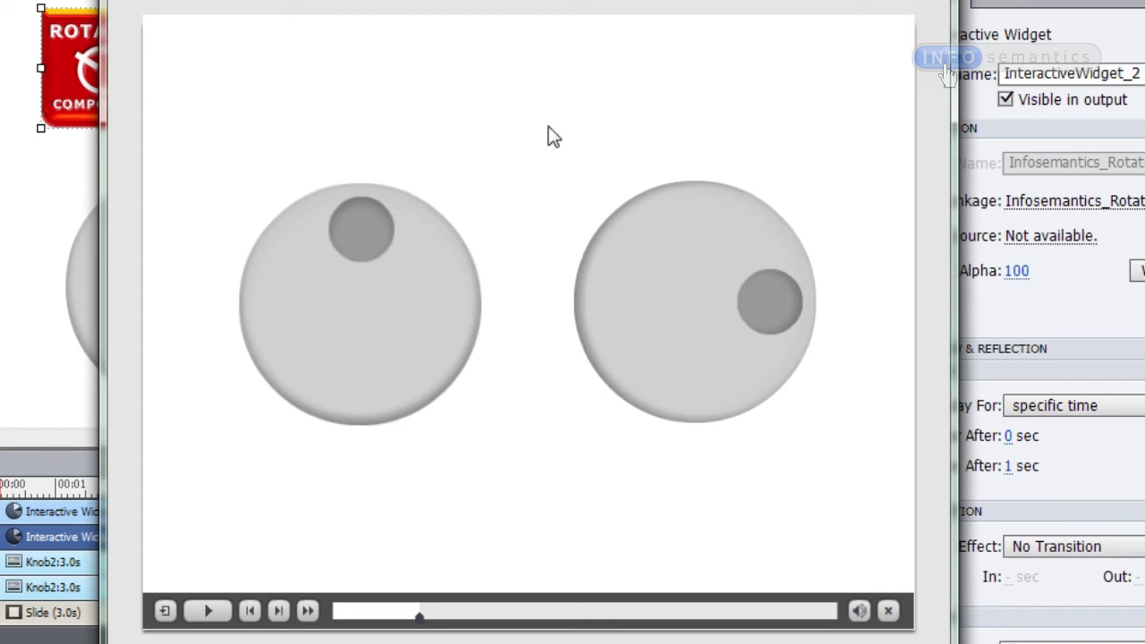
left_click_drag(340, 224, 376, 174)
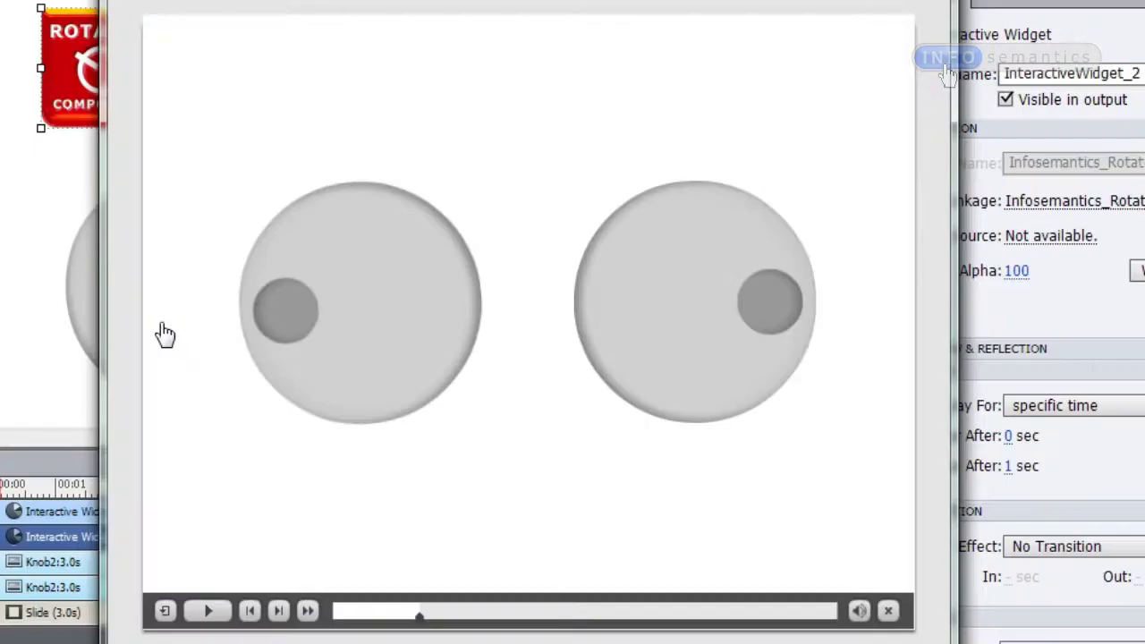
left_click_drag(165, 295, 271, 46)
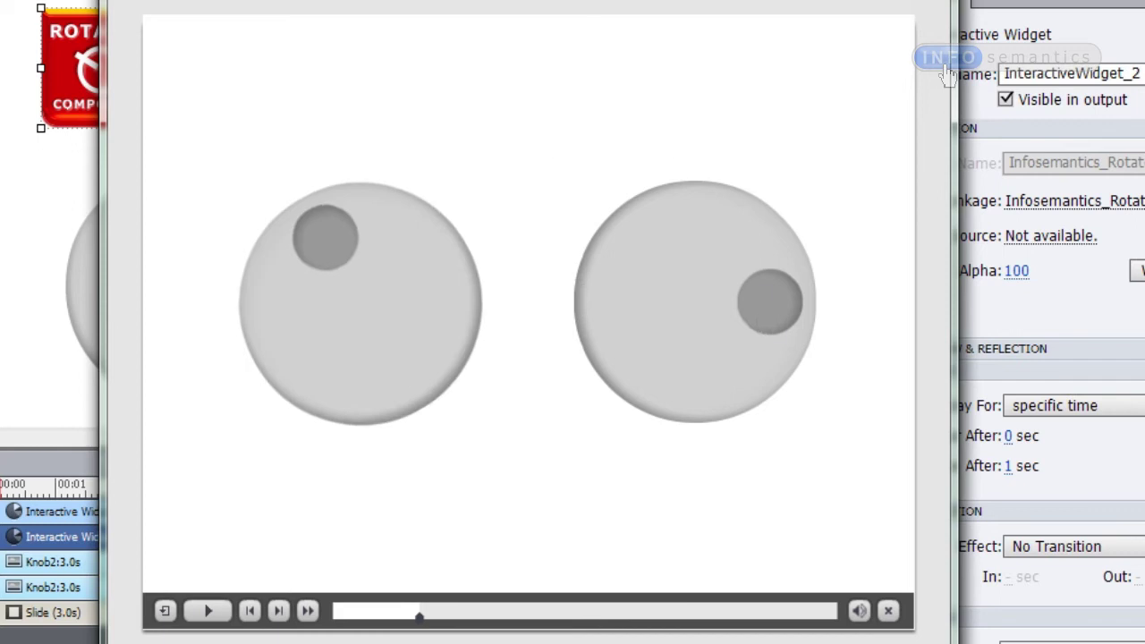
Leave the preview and assign knob2 as the right Rotator widget's rotating object
key("Escape")
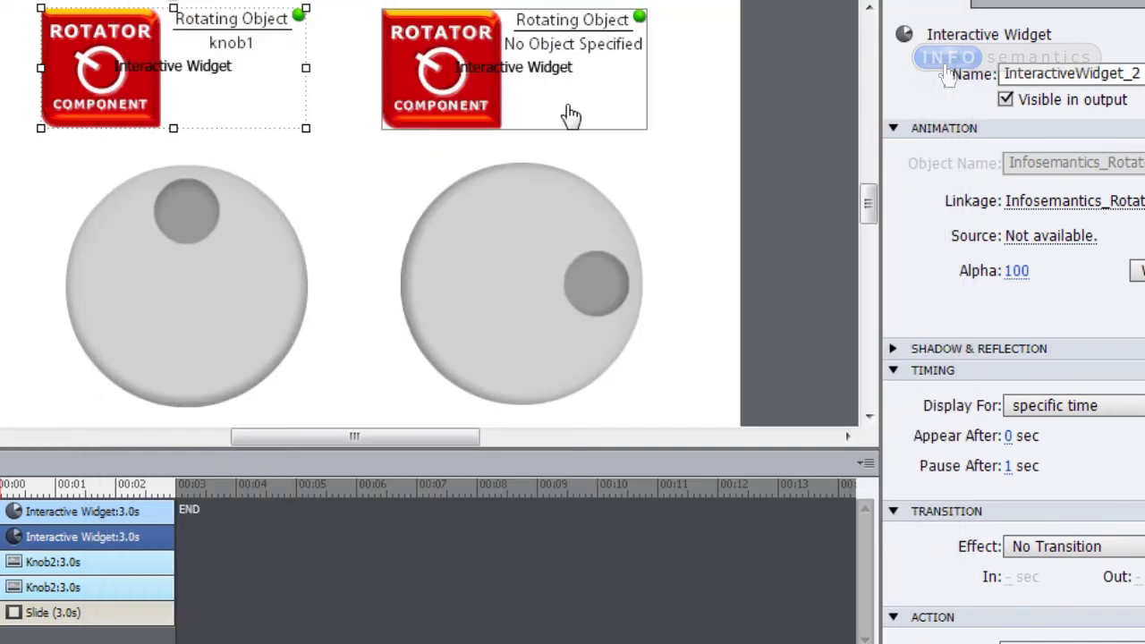
left_click(571, 116)
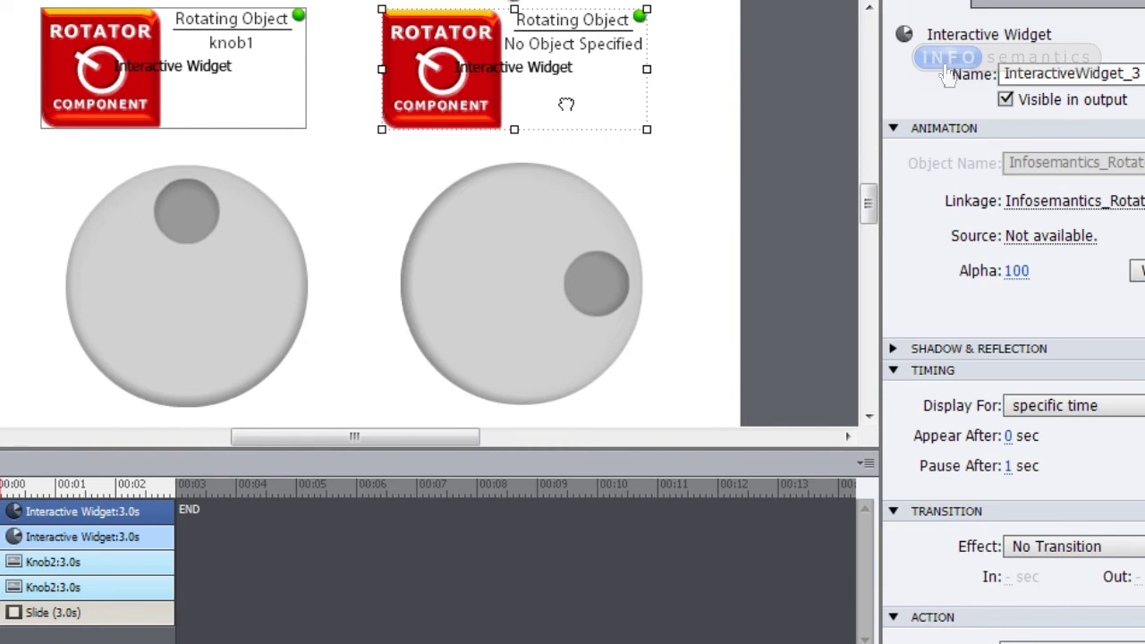
double_click(566, 105)
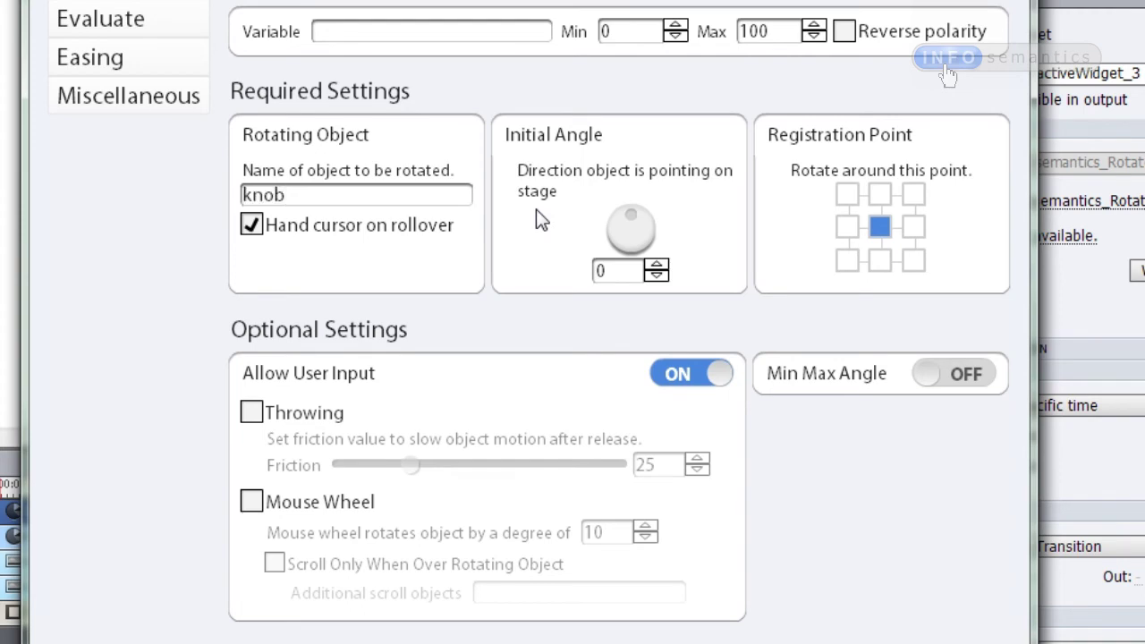
key("Return")
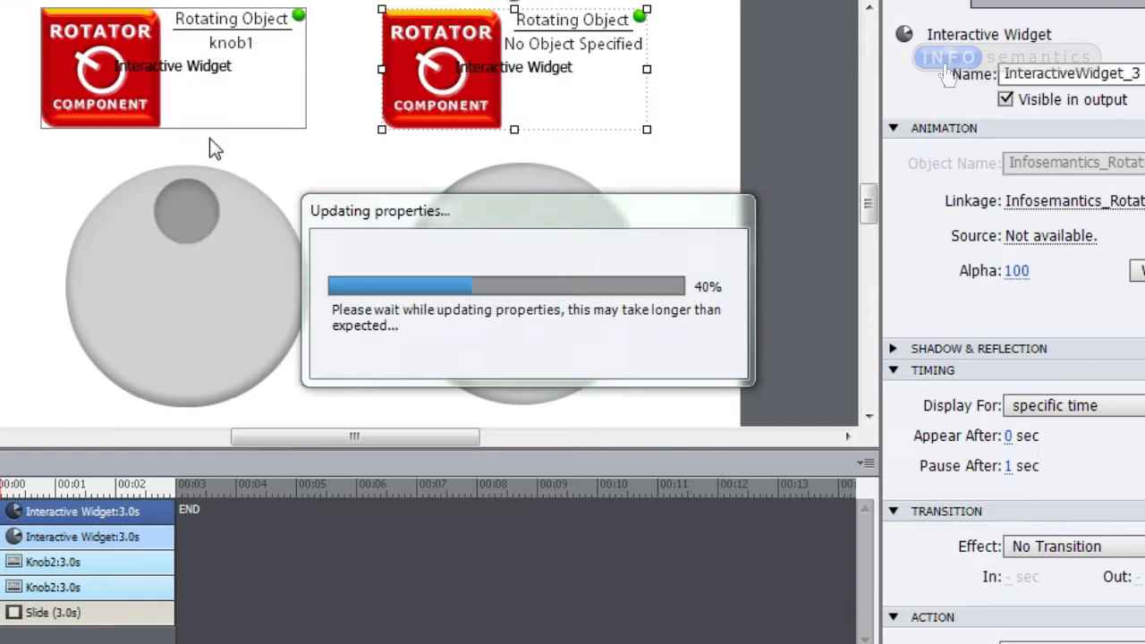
left_click(173, 67)
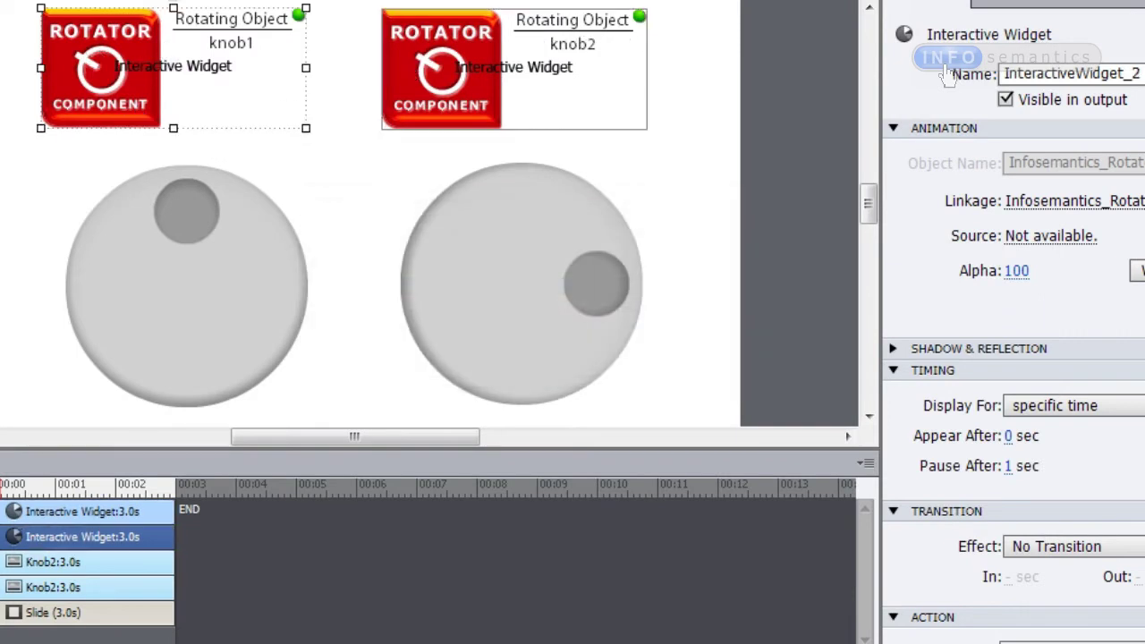
Preview the slide and drag the right knob to check that it rotates
left_click(172, 286)
left_click(598, 100)
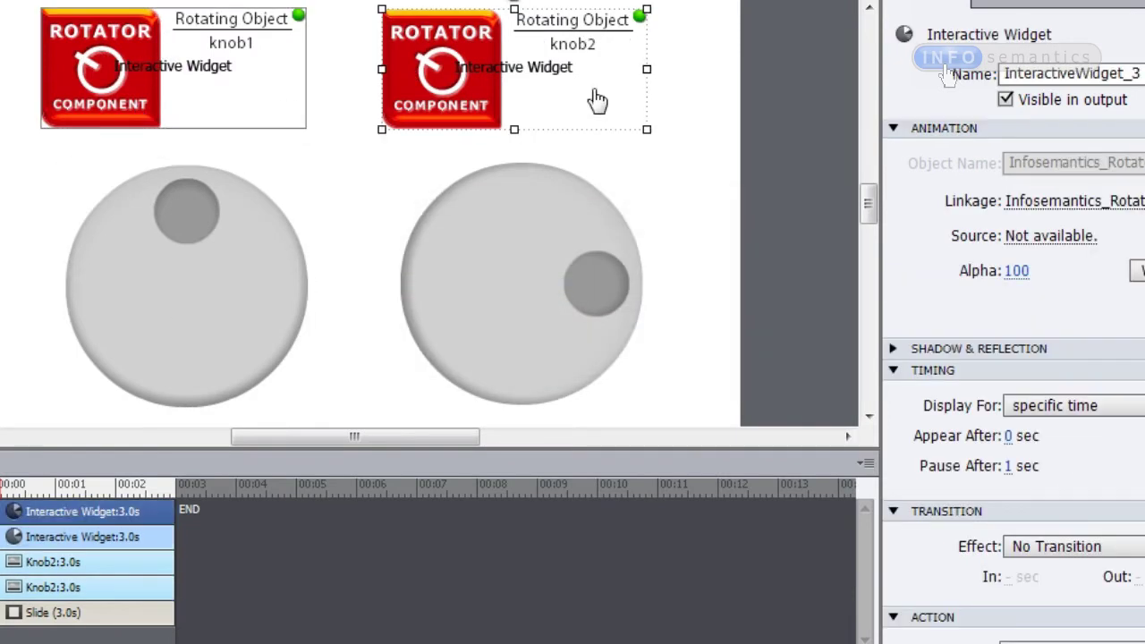
left_click(549, 273)
left_click(726, 200)
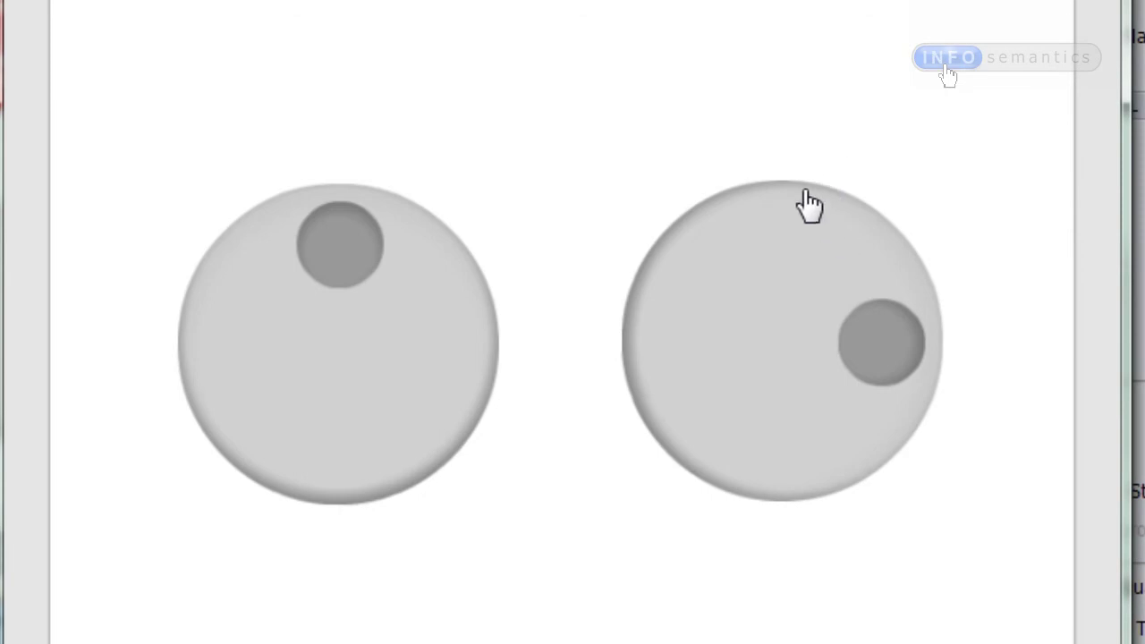
left_click_drag(824, 209, 706, 112)
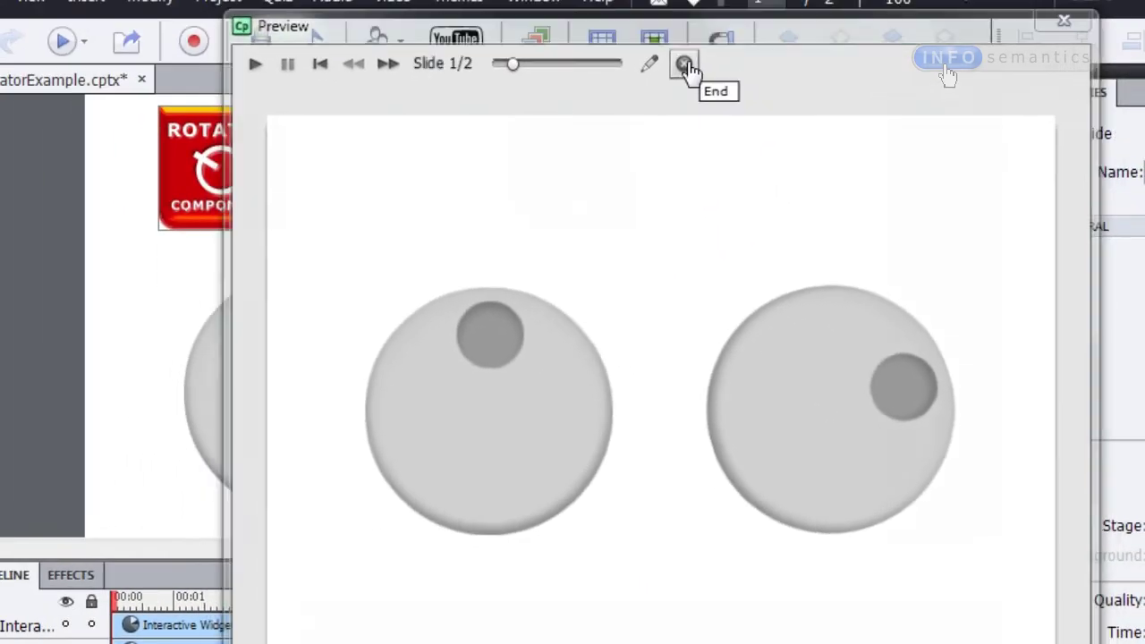
Close the preview, reopen the right widget's properties with F4, and set its initial angle to 90
left_click(685, 66)
left_click(622, 188)
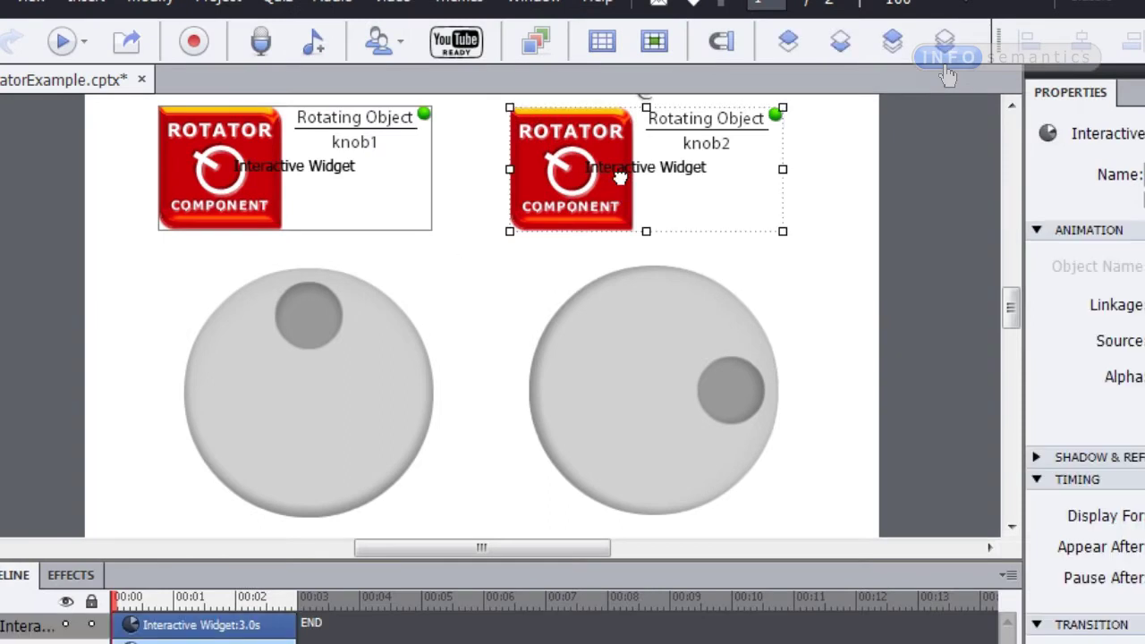
key("F4")
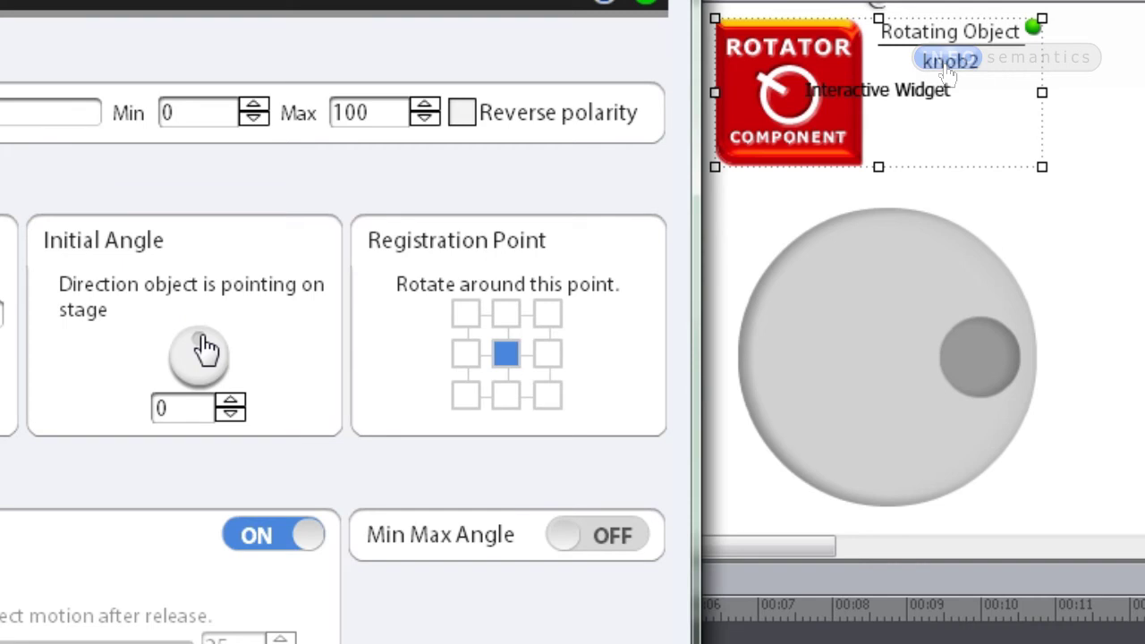
left_click_drag(206, 348, 256, 369)
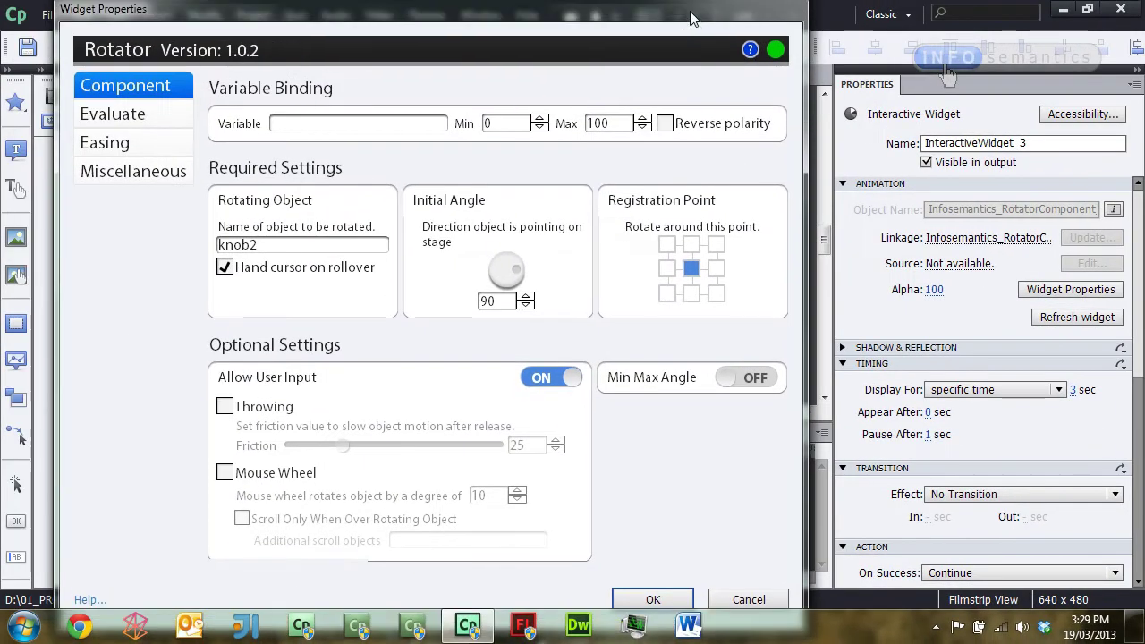
Confirm the 90-degree initial angle so knob2's dot points to the right
left_click(652, 599)
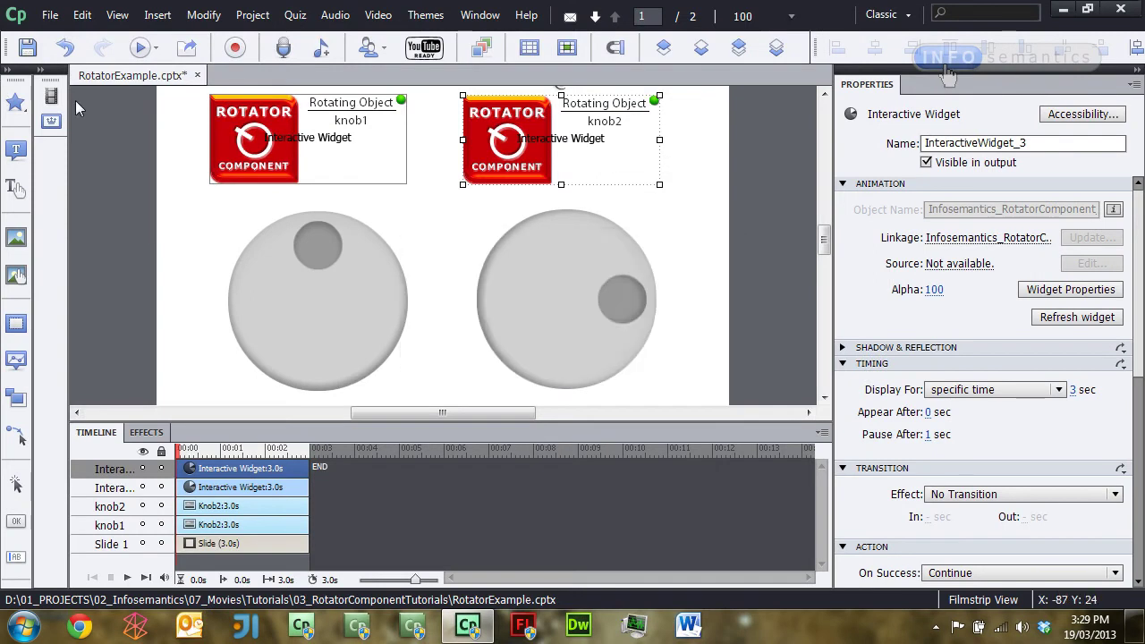
Switch to slide 2 with the speedometer and red needle in the Filmstrip
left_click(51, 99)
left_click(253, 169)
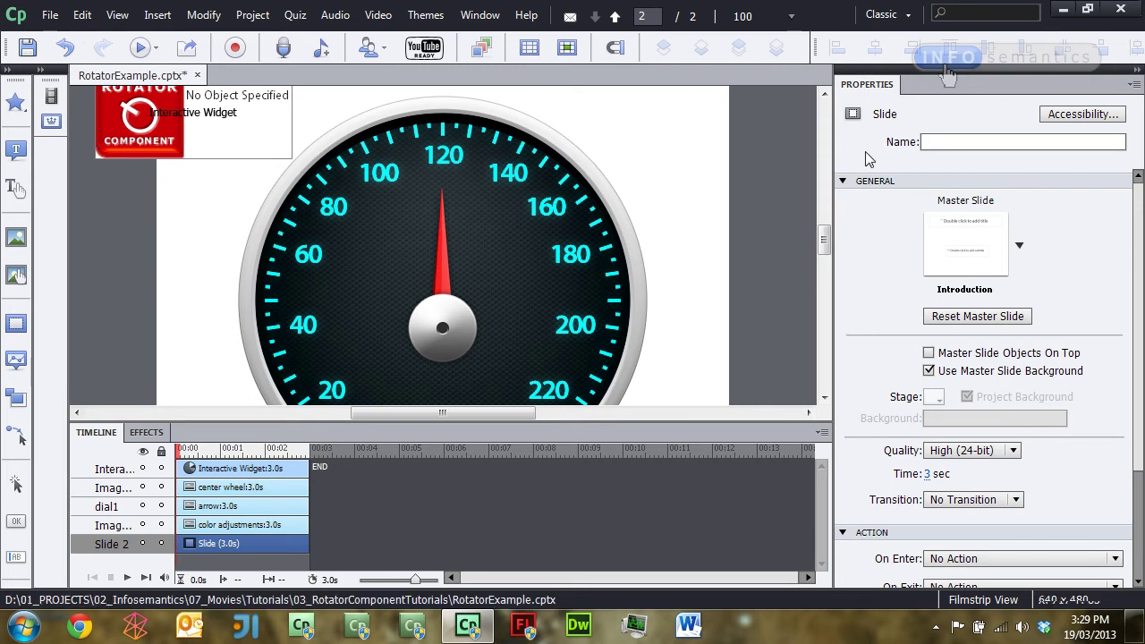
mouse_move(824, 239)
left_mouse_down()
mouse_move(825, 259)
mouse_move(827, 248)
left_mouse_up()
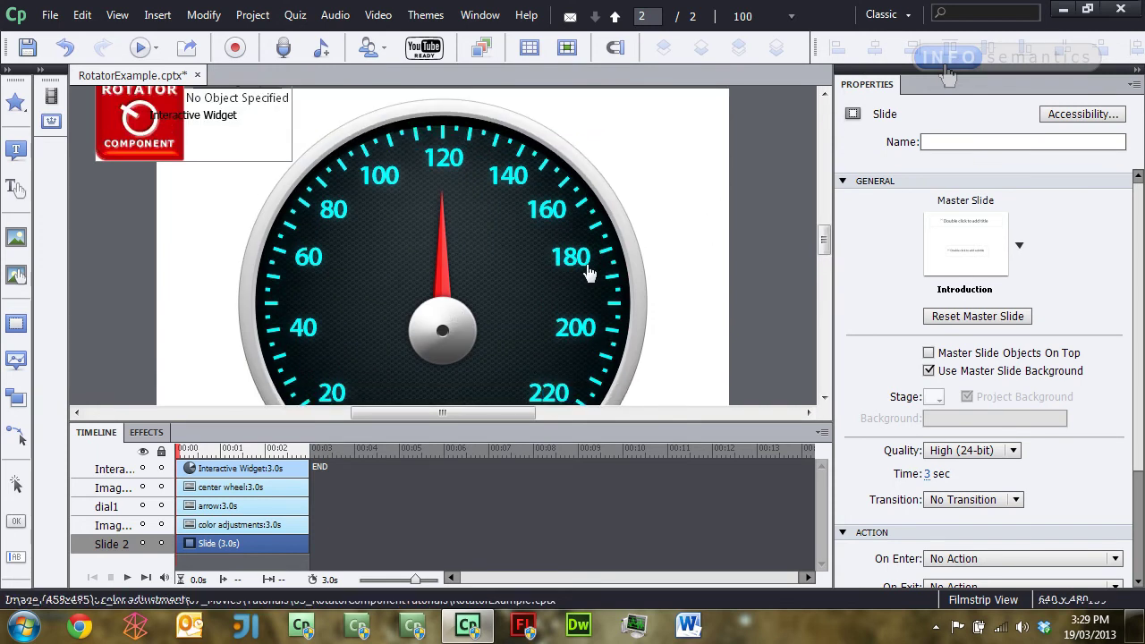
left_click(141, 488)
left_click(141, 506)
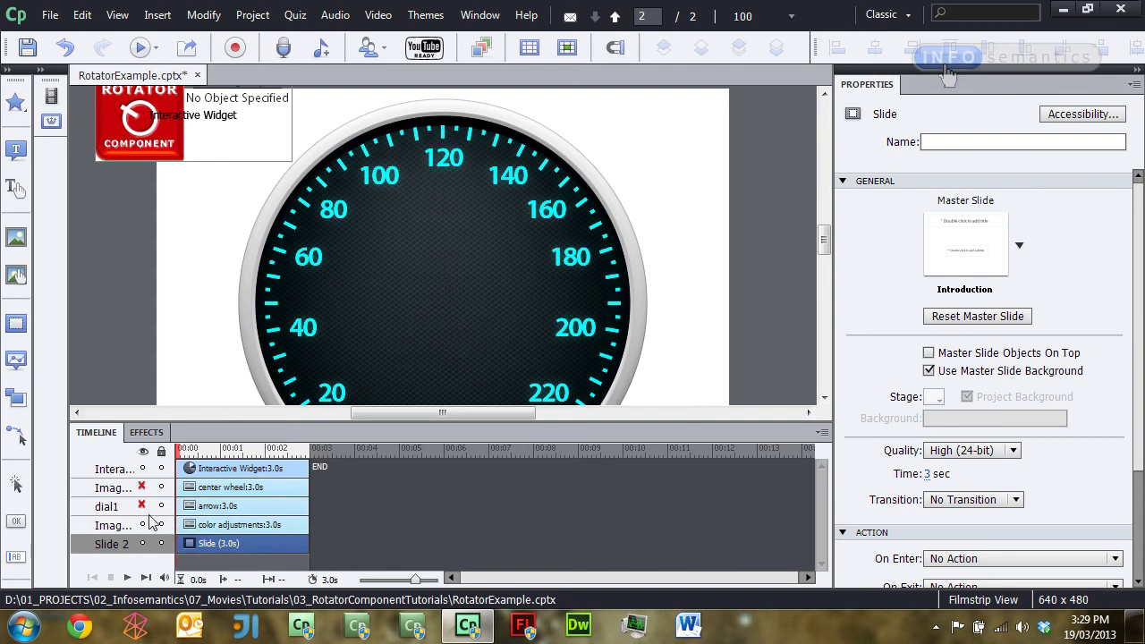
left_click(142, 506)
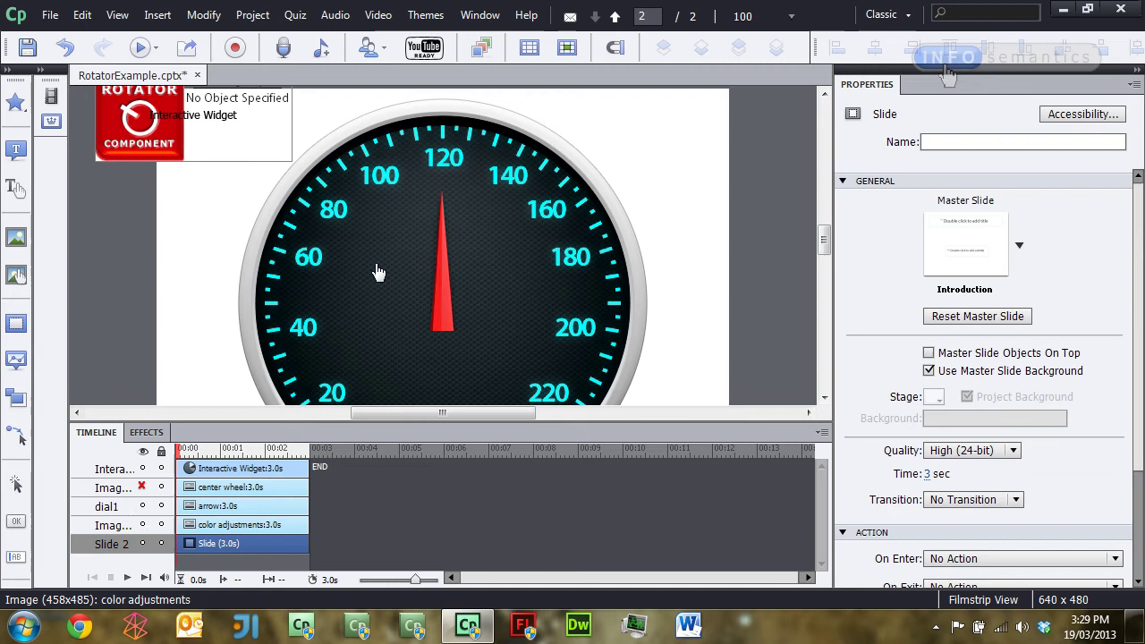
left_click(141, 487)
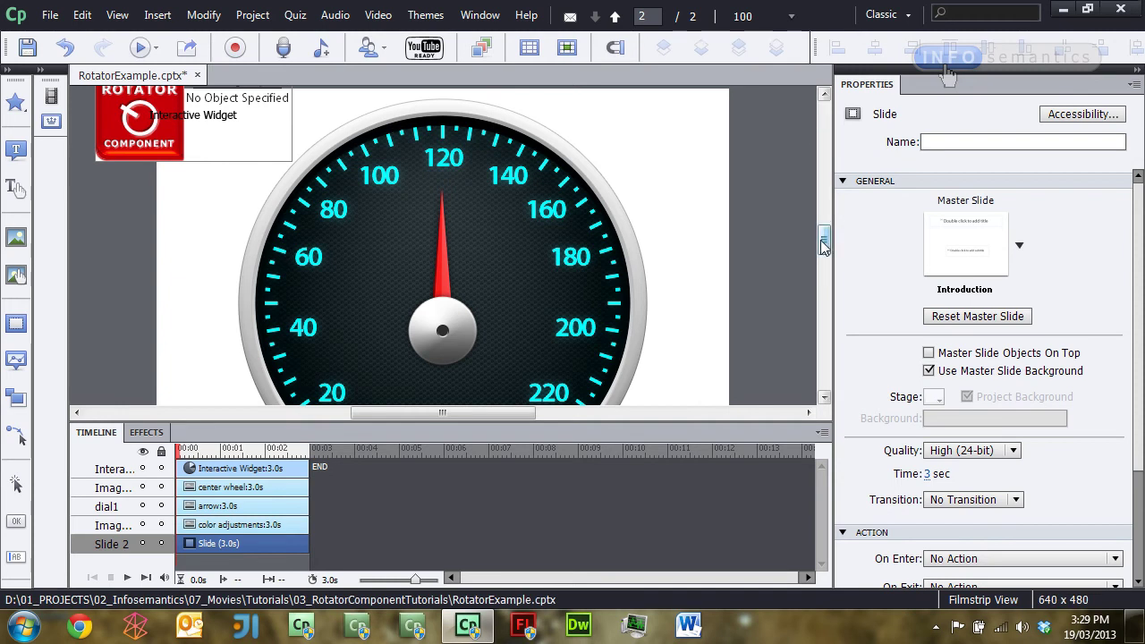
left_click(443, 269)
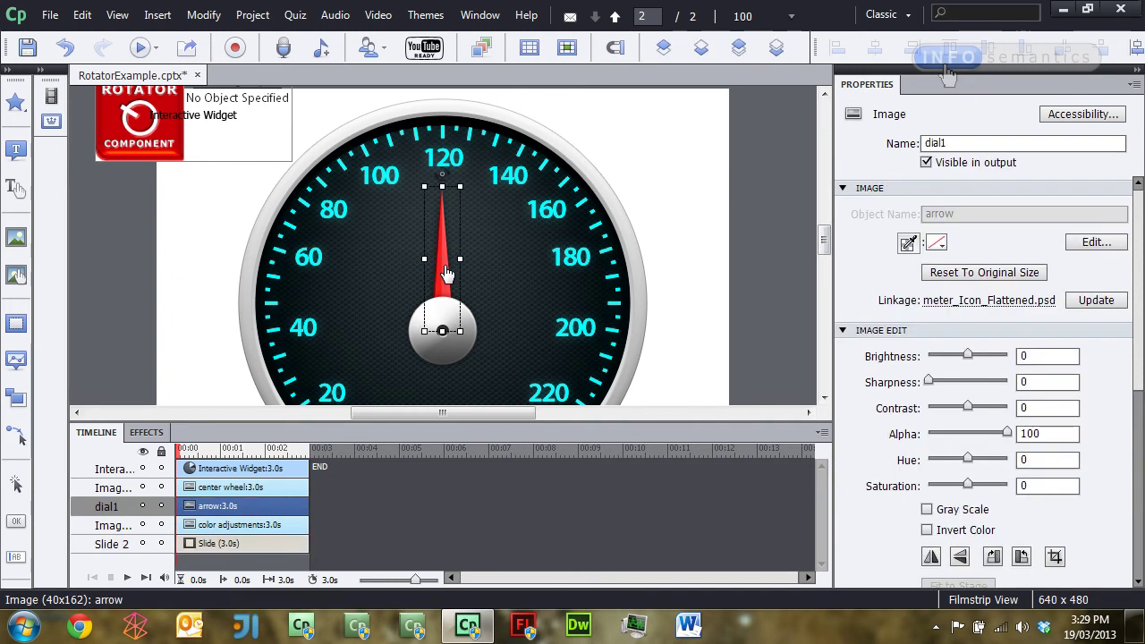
left_click_drag(976, 143, 855, 157)
left_click(701, 203)
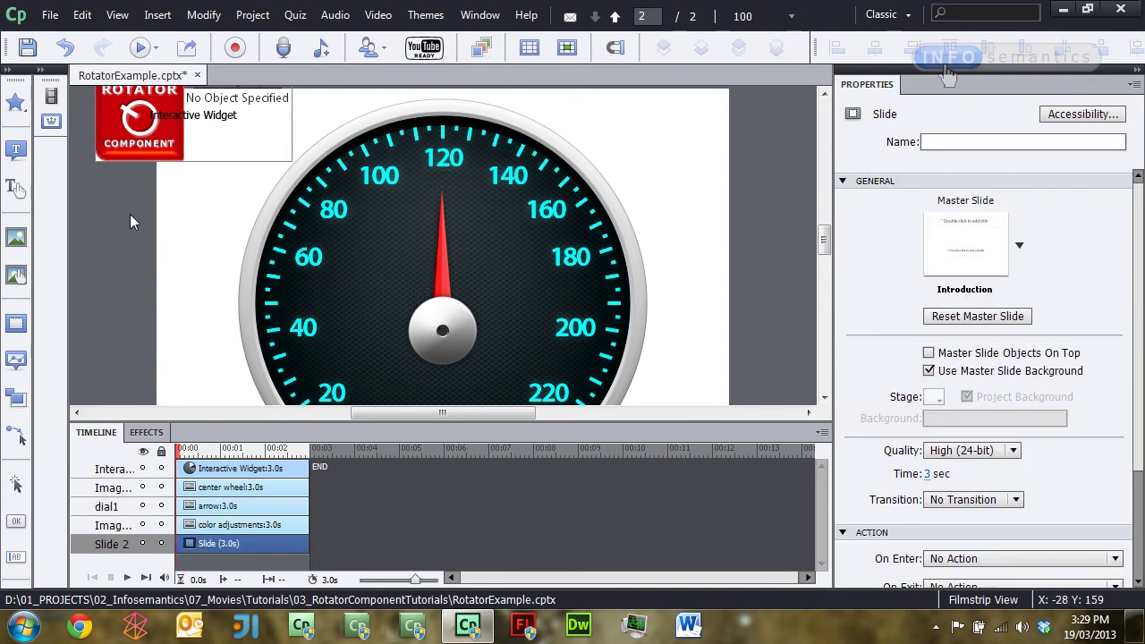
left_click(209, 123)
double_click(209, 123)
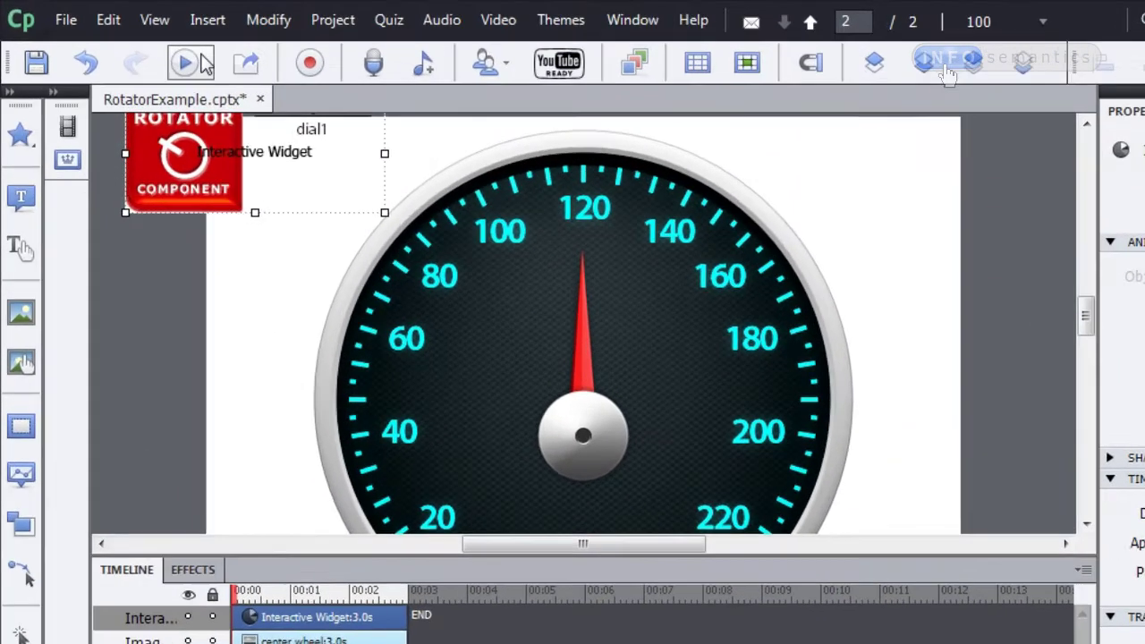
left_click(156, 48)
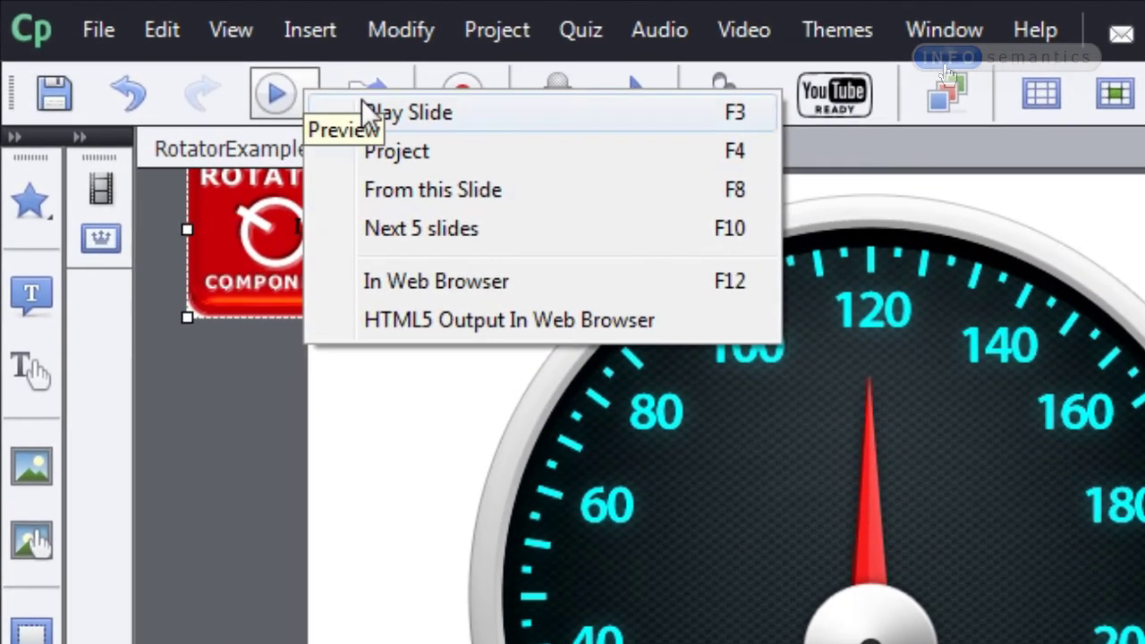
left_click(465, 194)
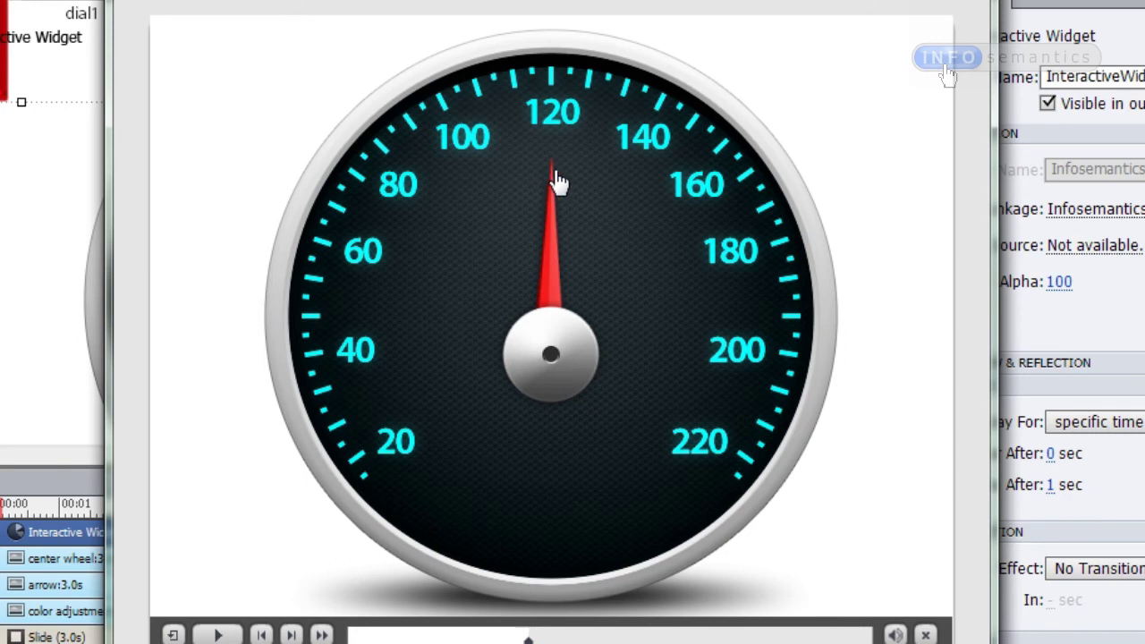
left_click_drag(557, 182, 400, 212)
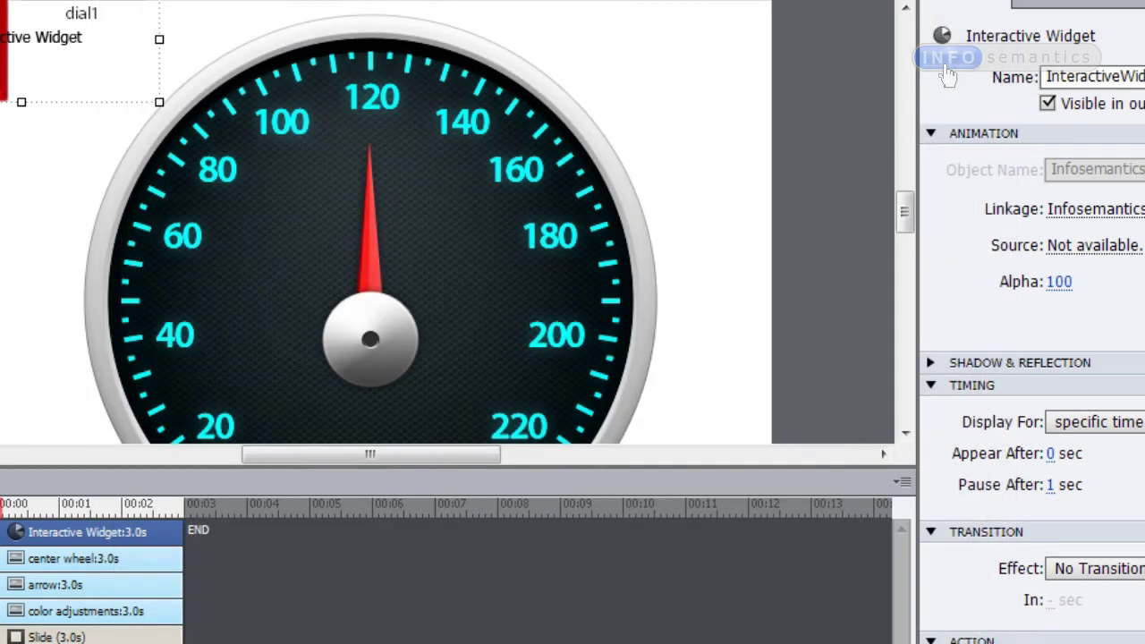
Close the preview and set the dial1 Rotator's registration point to bottom-center
left_click(3, 241)
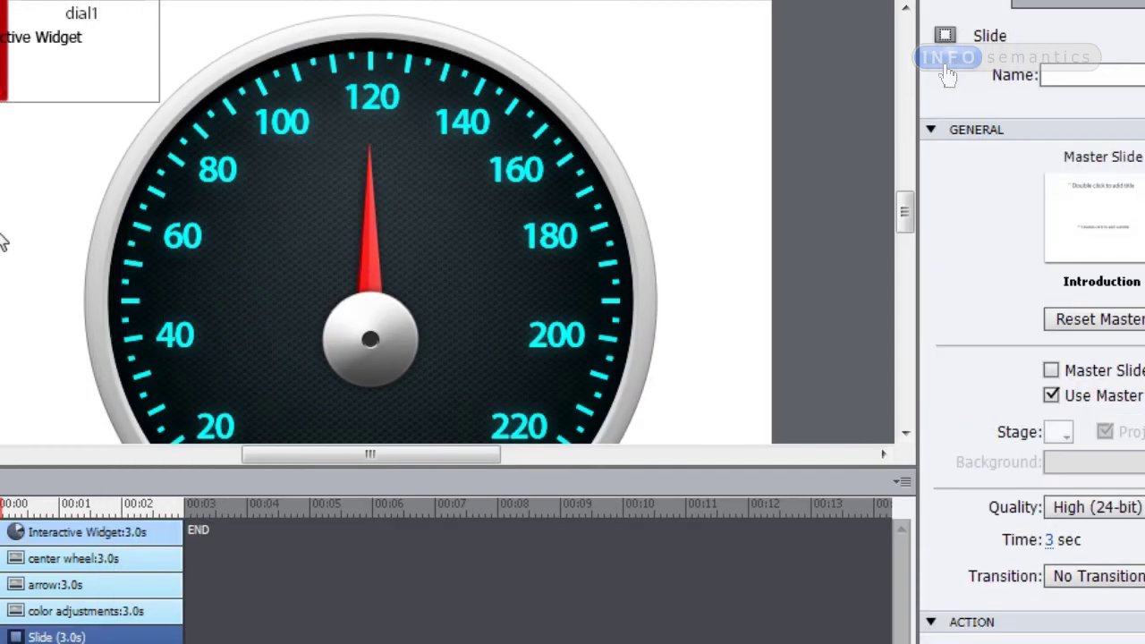
double_click(38, 65)
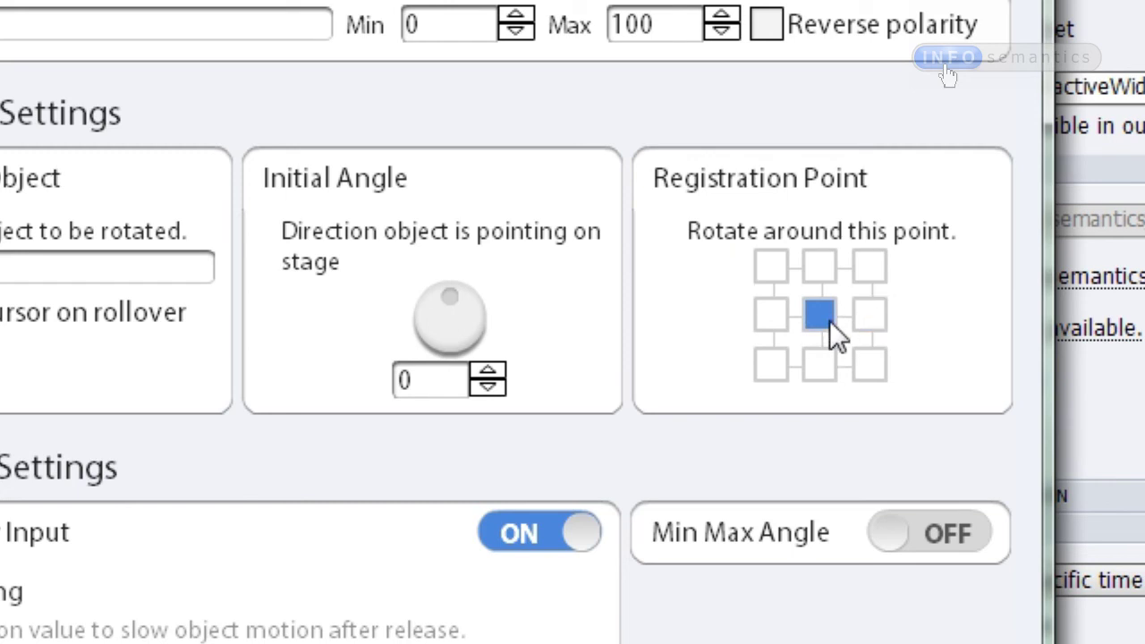
left_click(820, 363)
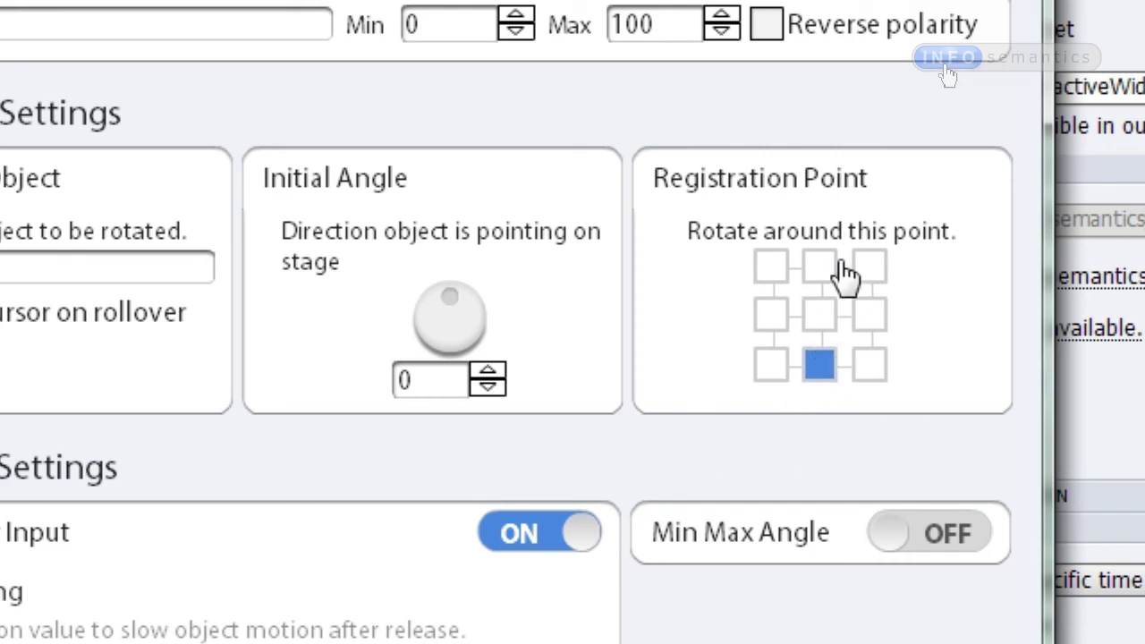
left_click(771, 266)
left_click(770, 314)
left_click(771, 364)
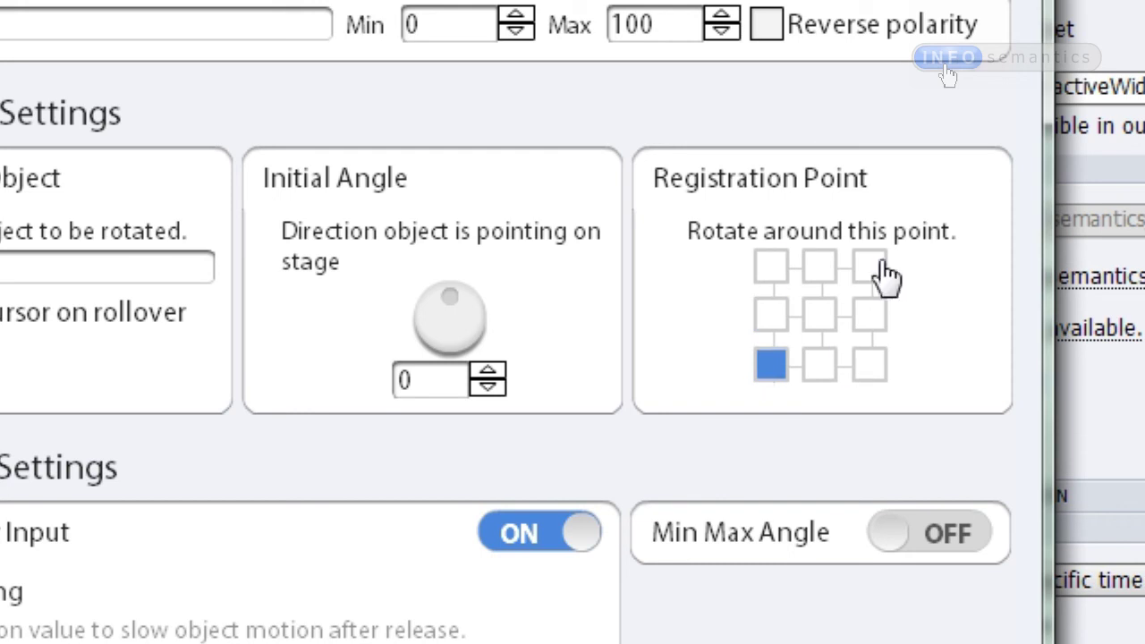
left_click(868, 266)
left_click(820, 268)
left_click(819, 364)
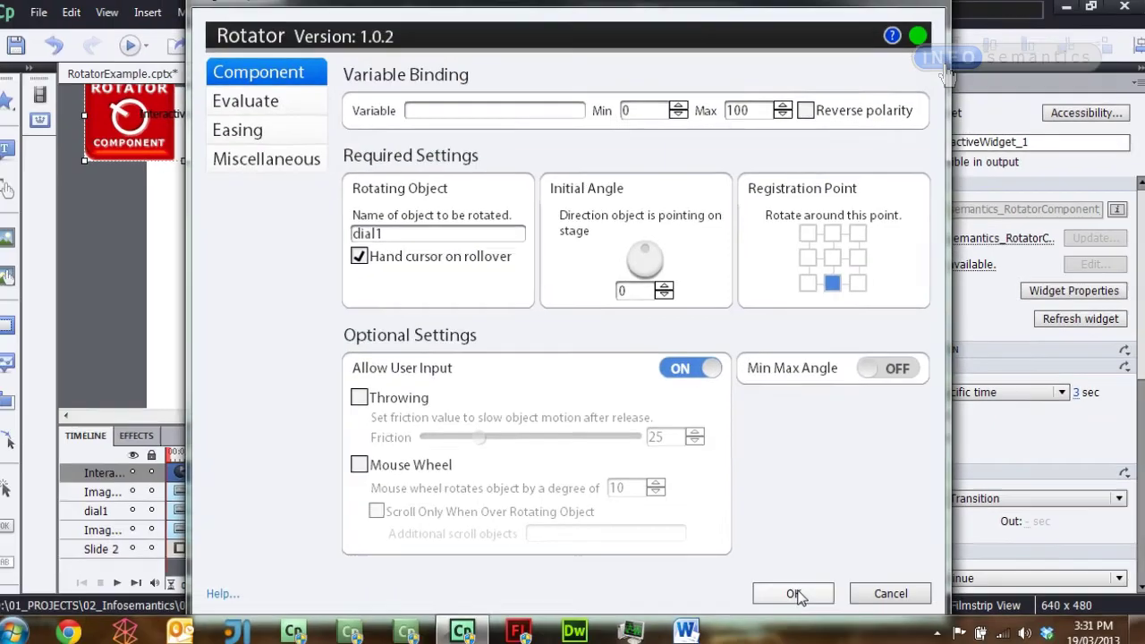
Apply the Rotator settings, then sweep the red needle around the dial in the preview
left_click(794, 594)
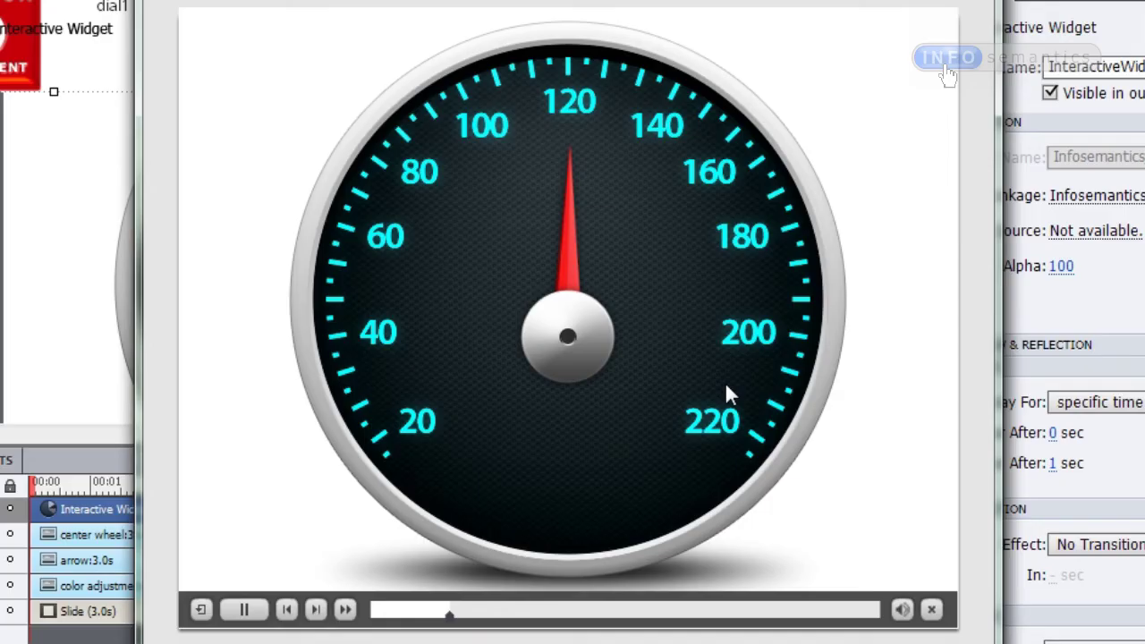
left_click_drag(567, 209, 631, 482)
left_click_drag(523, 510, 527, 163)
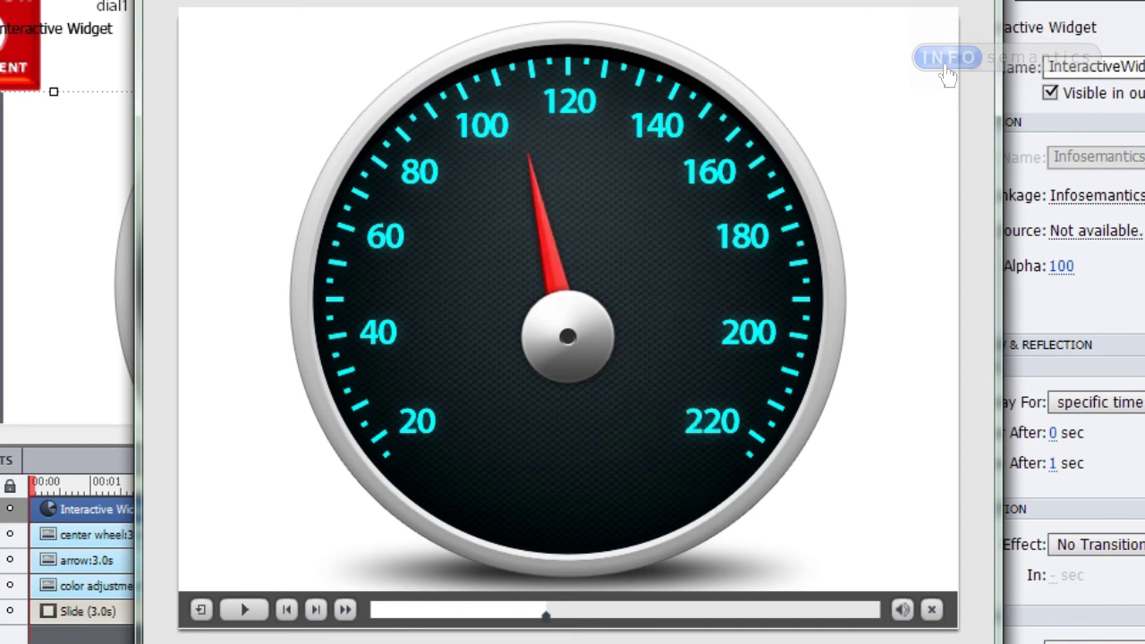
Reopen the Rotator settings, switch Min Max Angle on, and limit angles to -145 and 145
key("Escape")
left_click(948, 75)
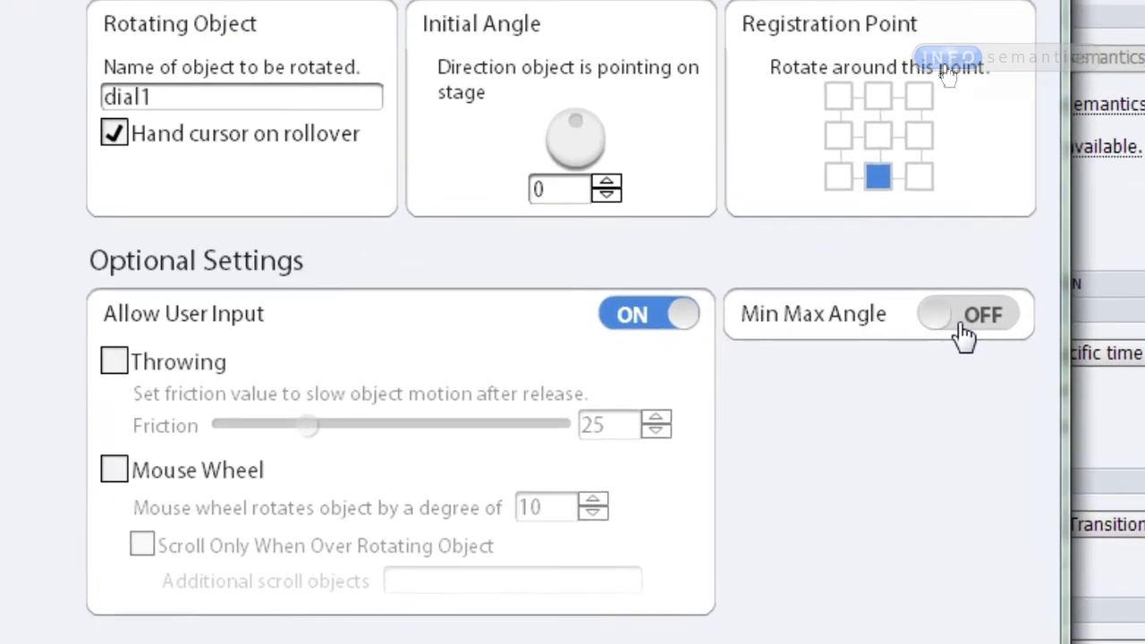
left_click(992, 374)
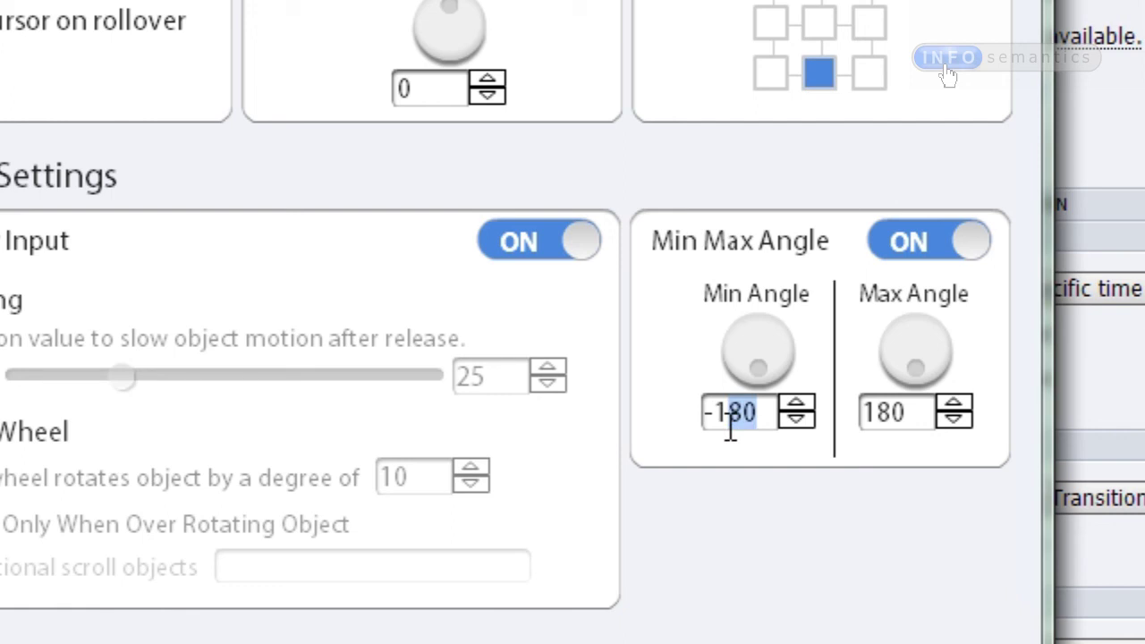
type("45")
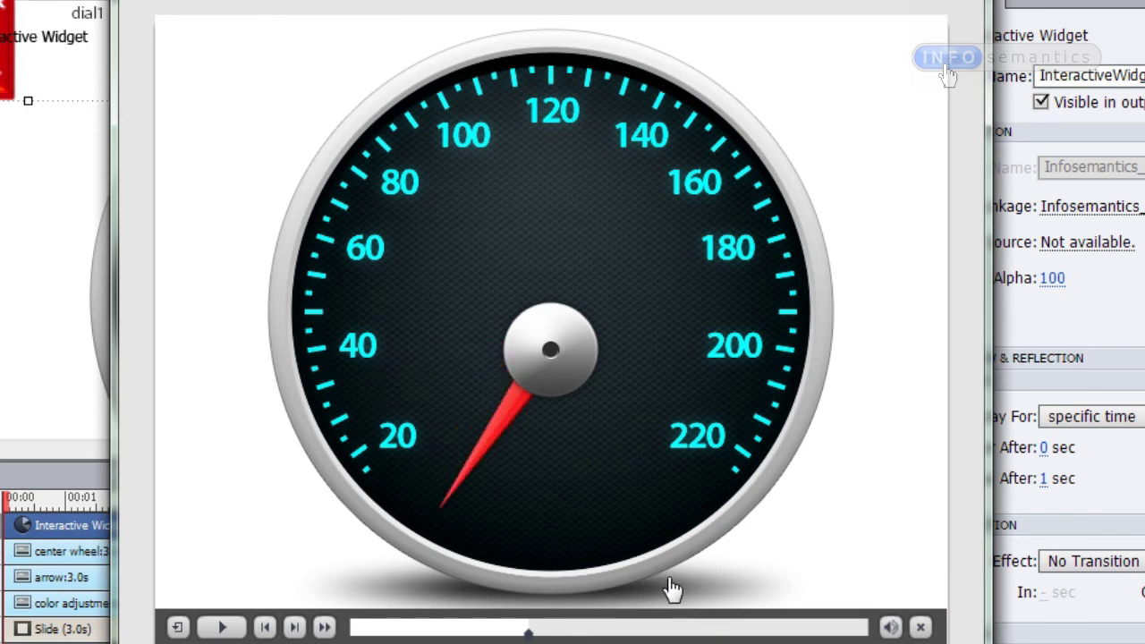
In the preview, drag the needle from 20 toward 220, confirming it stops at the maximum limit
left_click_drag(377, 474, 725, 443)
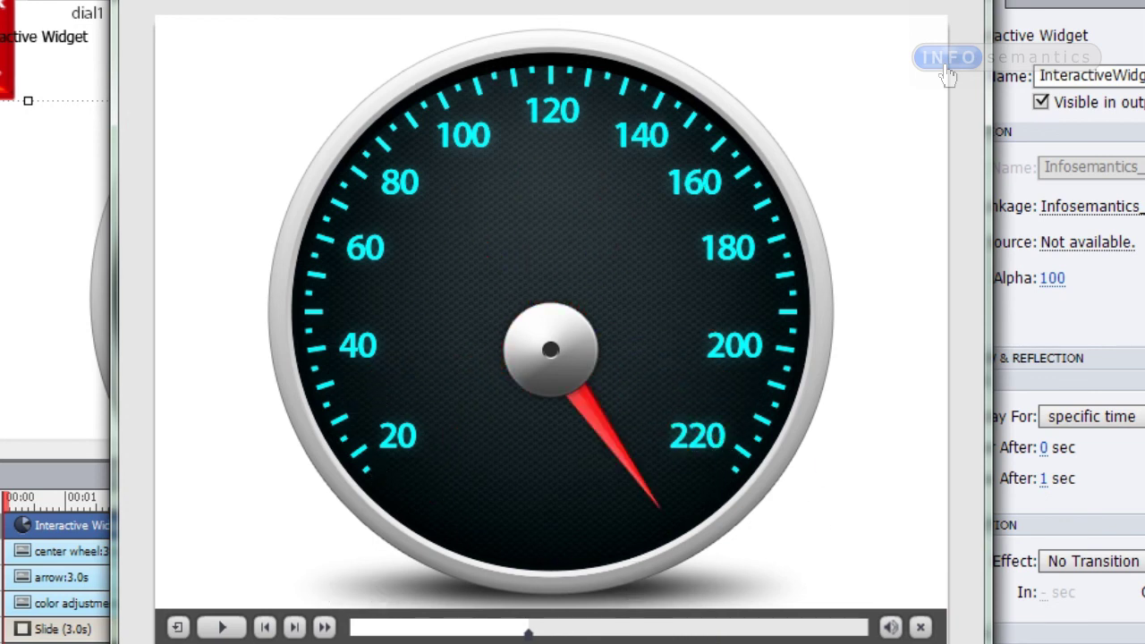
left_click_drag(894, 398, 871, 339)
left_click_drag(774, 483, 843, 235)
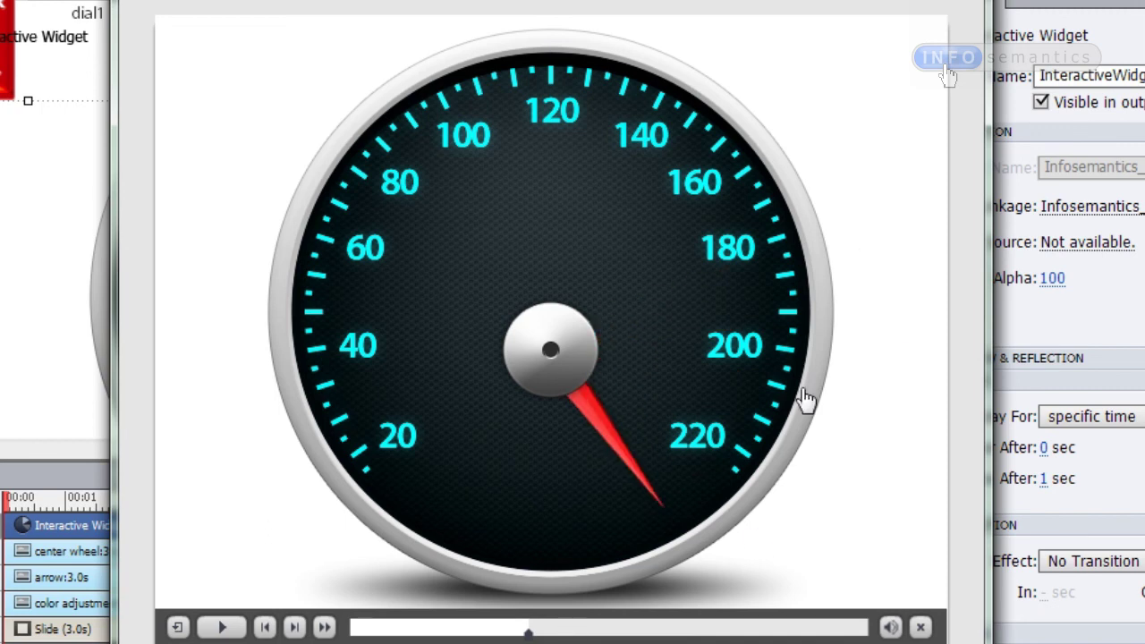